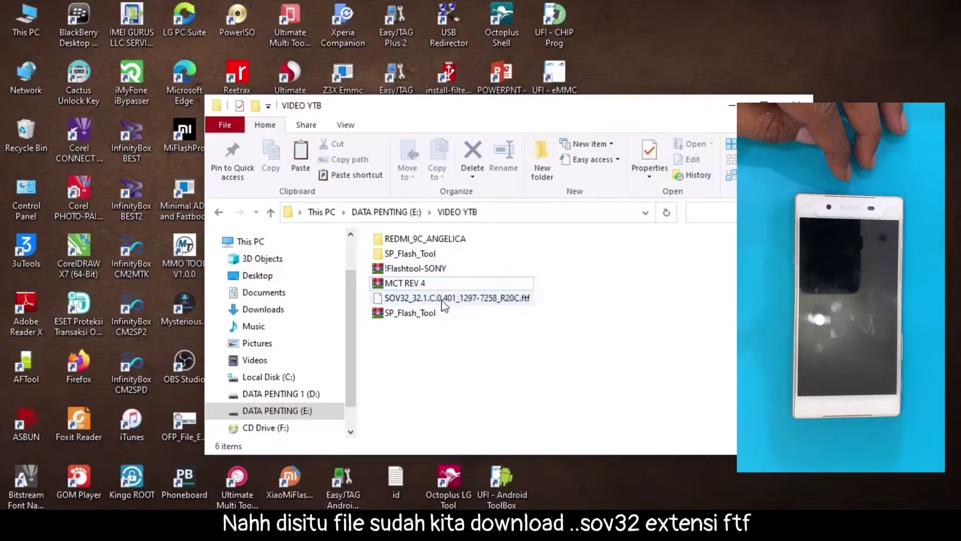
# Extract the !Flashtool-SONY archive into its own !Flashtool-SONY folder within VIDEO YTB.
pyautogui.click(427, 300)
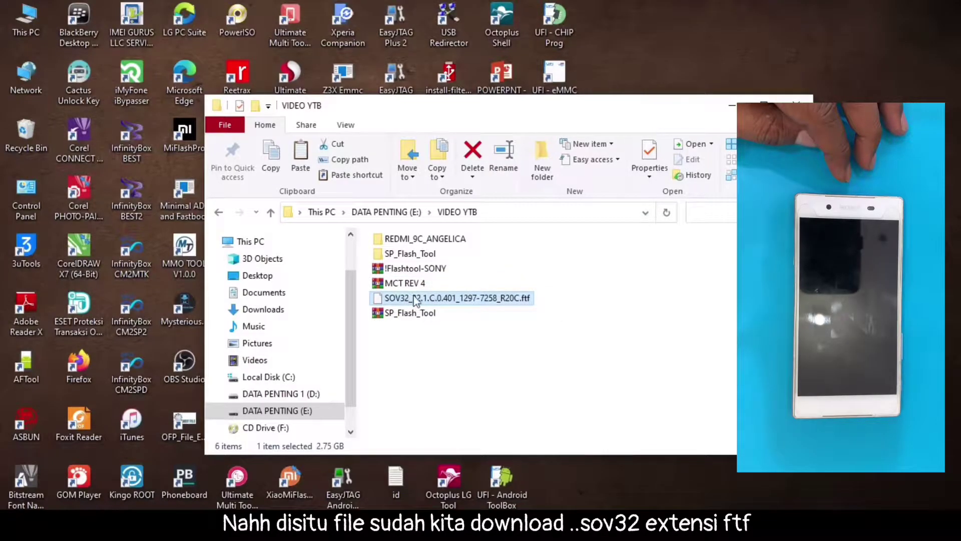
pyautogui.click(400, 269)
pyautogui.rightClick(415, 269)
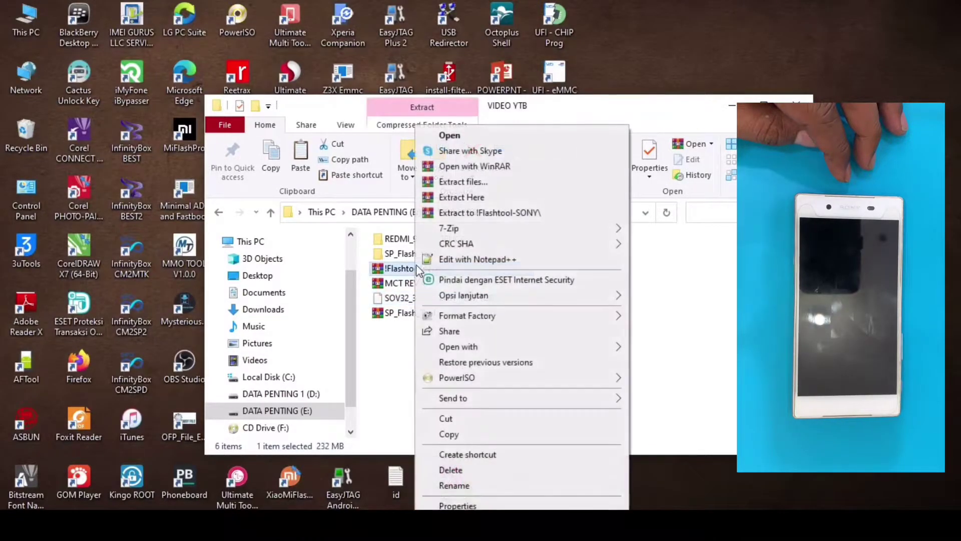
pyautogui.click(479, 213)
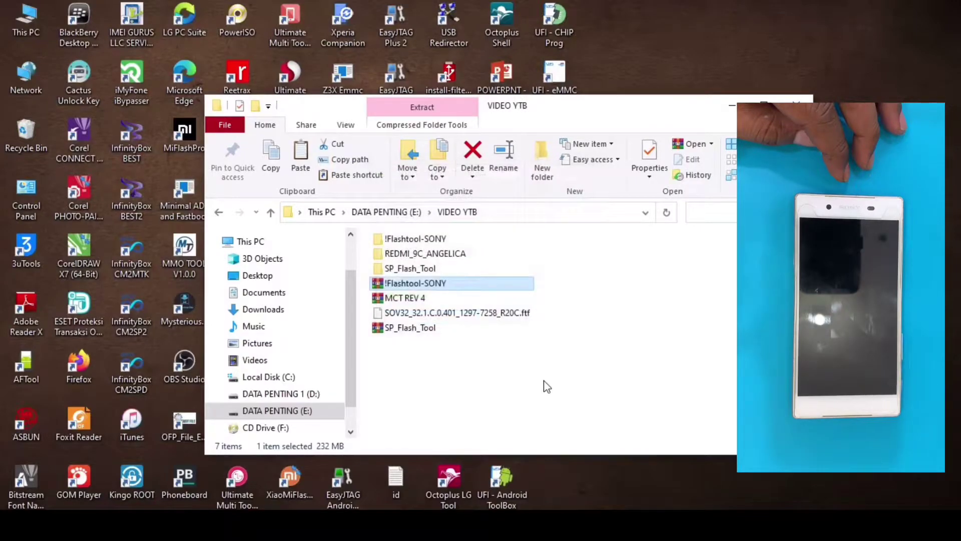
# Launch the Flashtool-drivers installer from the extracted !Flashtool-SONY drivers folder and proceed to its component selection.
pyautogui.doubleClick(416, 239)
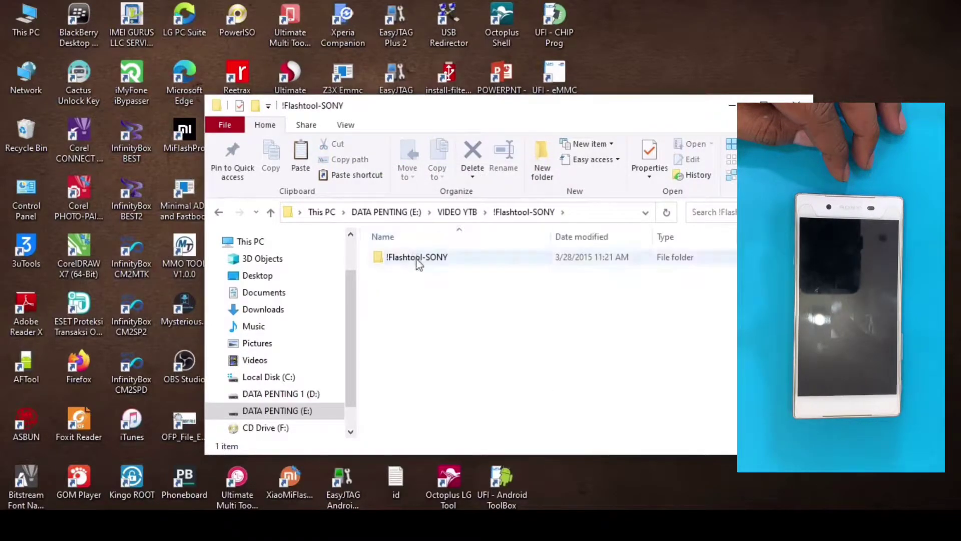
pyautogui.doubleClick(416, 257)
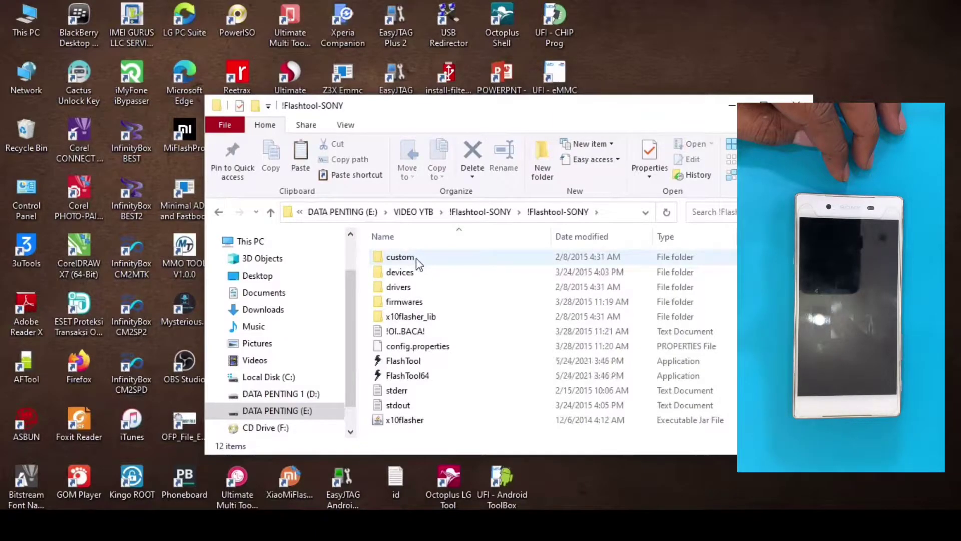
pyautogui.doubleClick(400, 287)
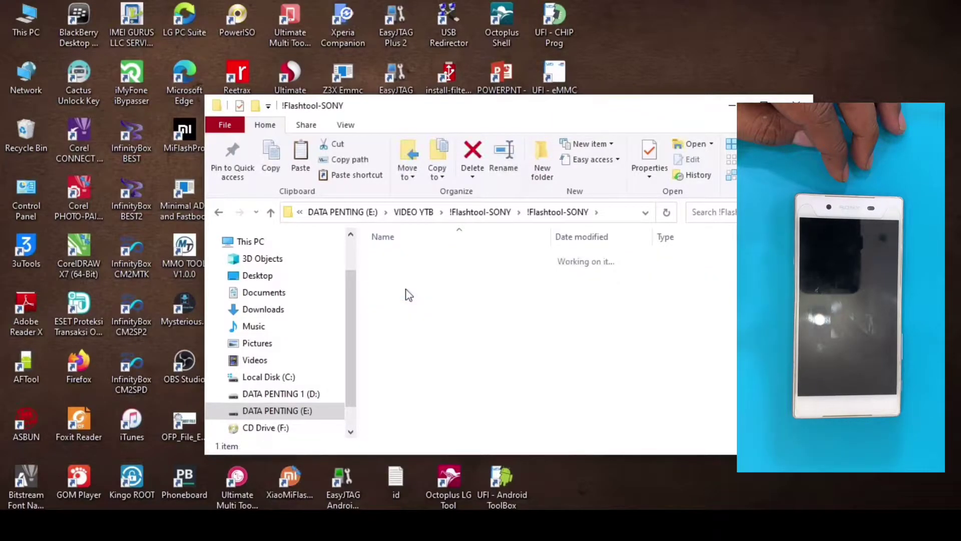
pyautogui.doubleClick(421, 258)
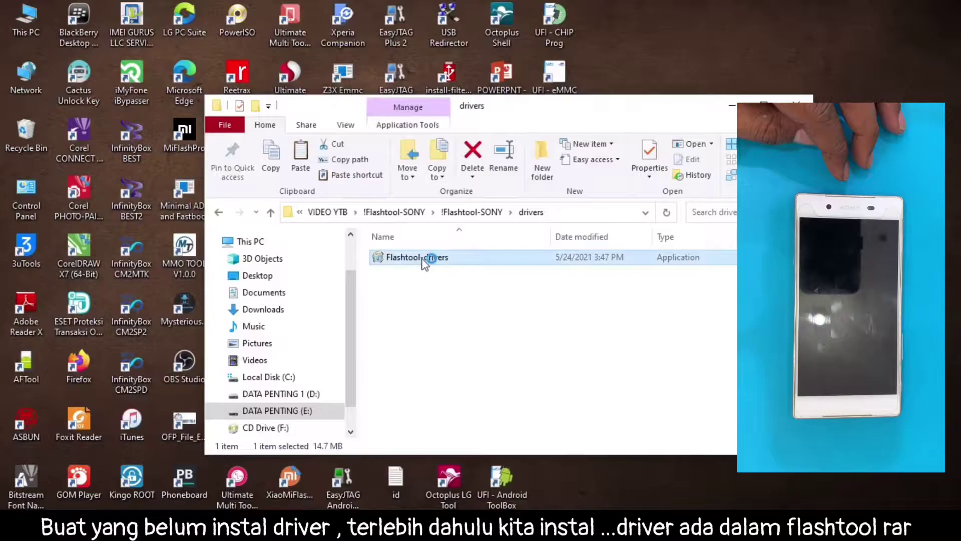
pyautogui.click(556, 377)
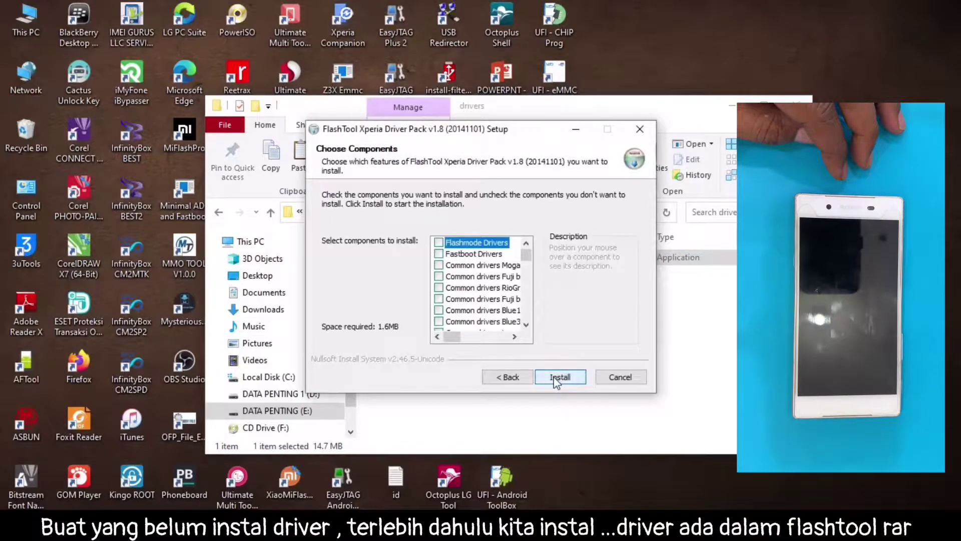
# Select the Flashmode, Fastboot and first three common driver components (Moga, Fuji, RioGr) and start installing them.
pyautogui.click(439, 254)
pyautogui.click(439, 265)
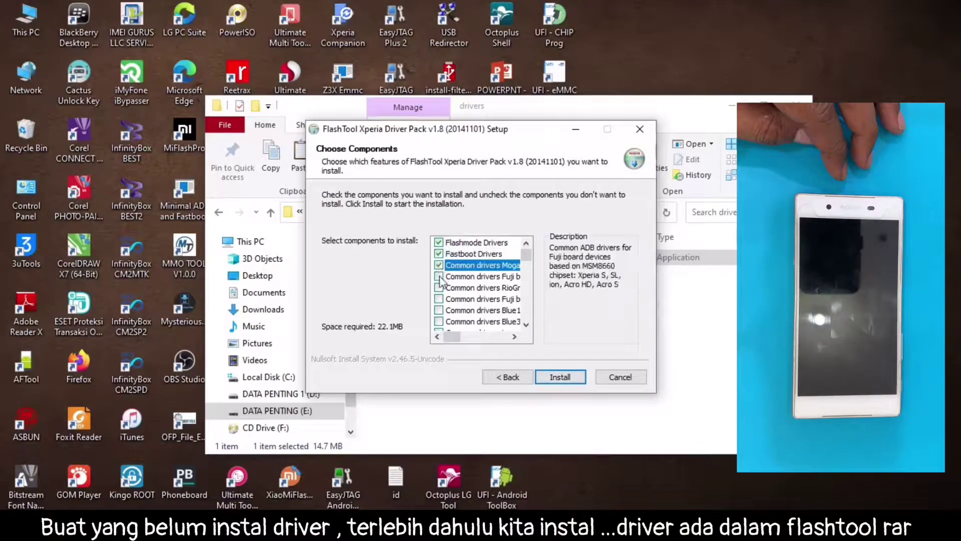
pyautogui.click(439, 277)
pyautogui.click(439, 287)
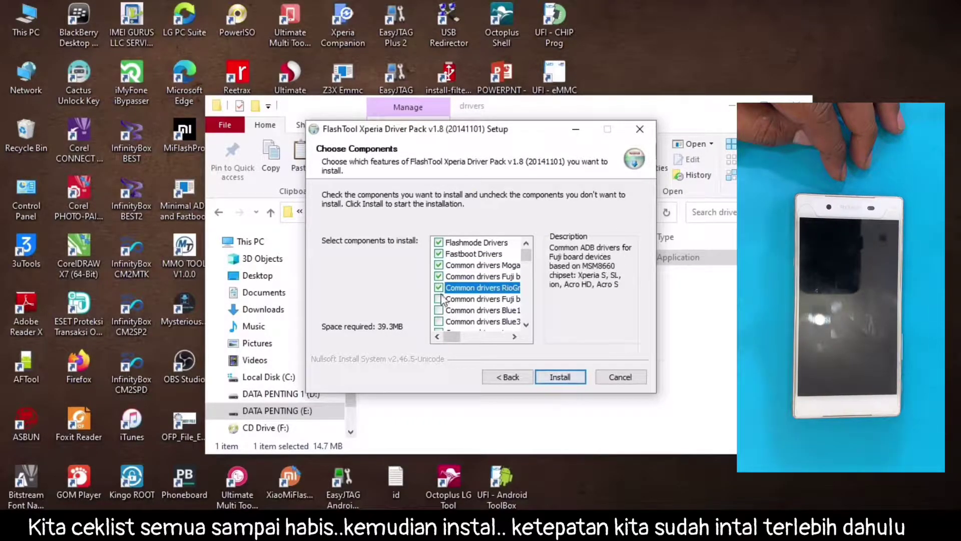
pyautogui.click(560, 376)
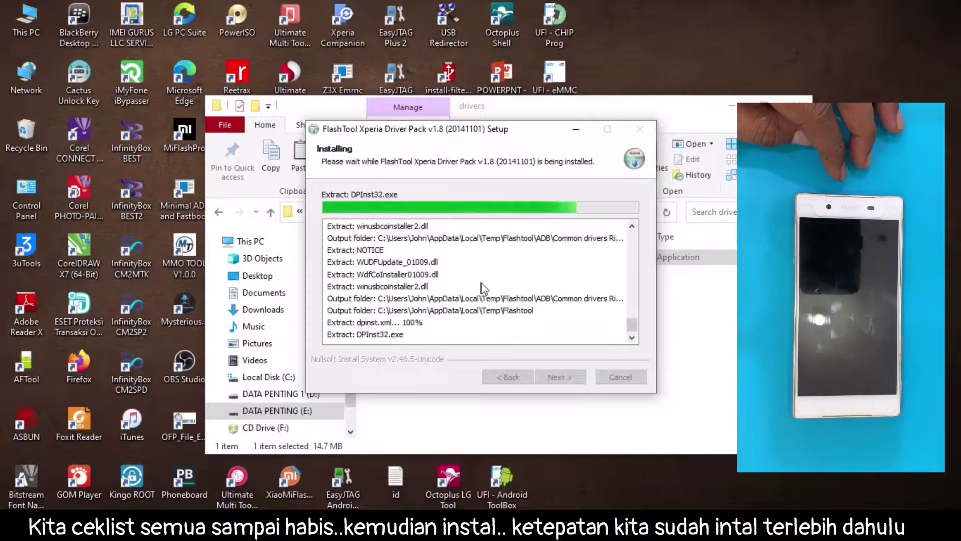
# Complete the Device Driver Installation Wizard and close the FlashTool Xperia Driver Pack setup.
pyautogui.click(350, 345)
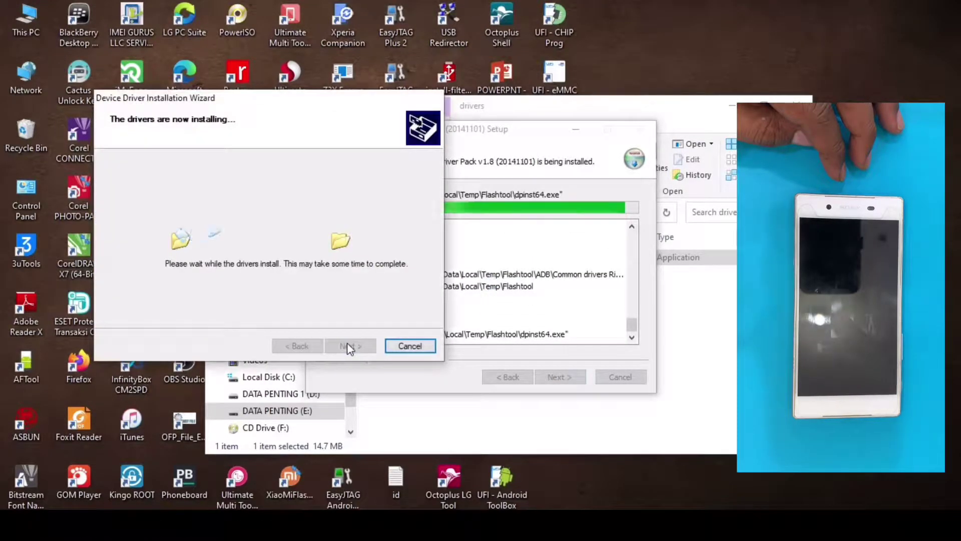
pyautogui.click(349, 346)
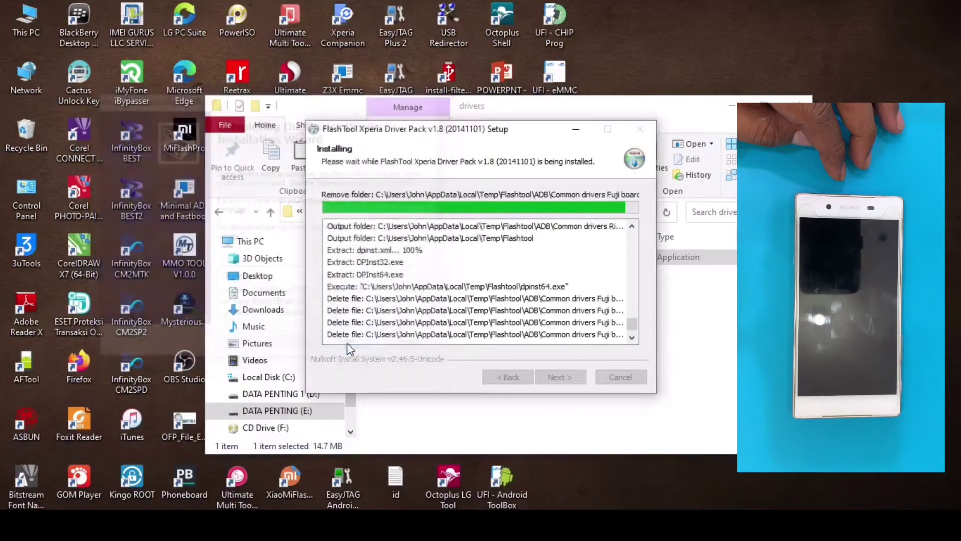
pyautogui.click(619, 377)
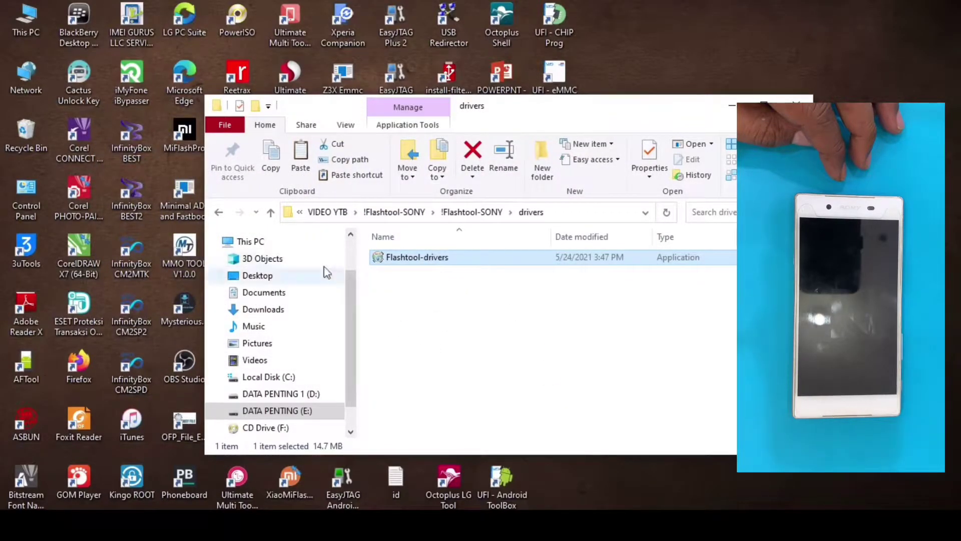
# Copy SOV32_32.1.C.0.401_1297-7258_R20C.ftf from VIDEO YTB into the firmwares folder inside !Flashtool-SONY.
pyautogui.click(219, 213)
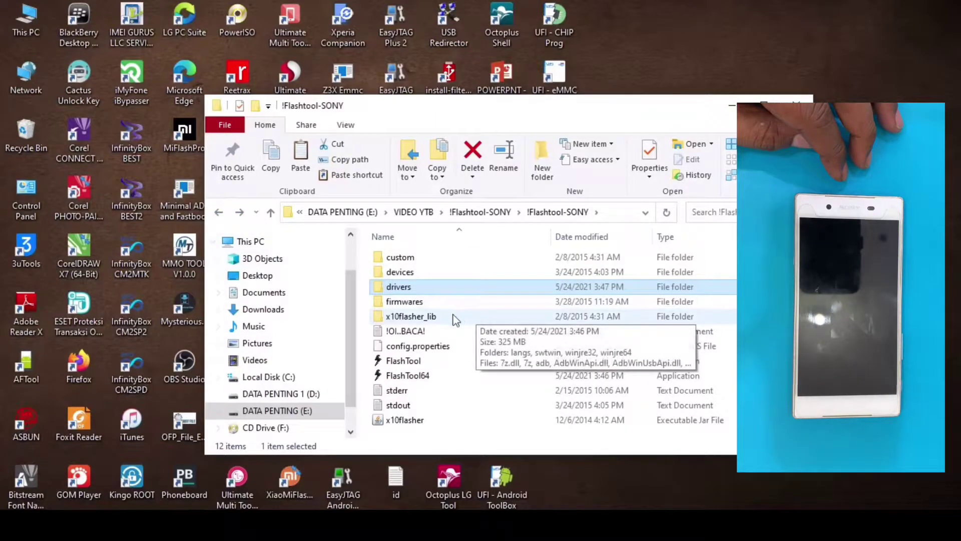
pyautogui.click(219, 212)
pyautogui.click(220, 213)
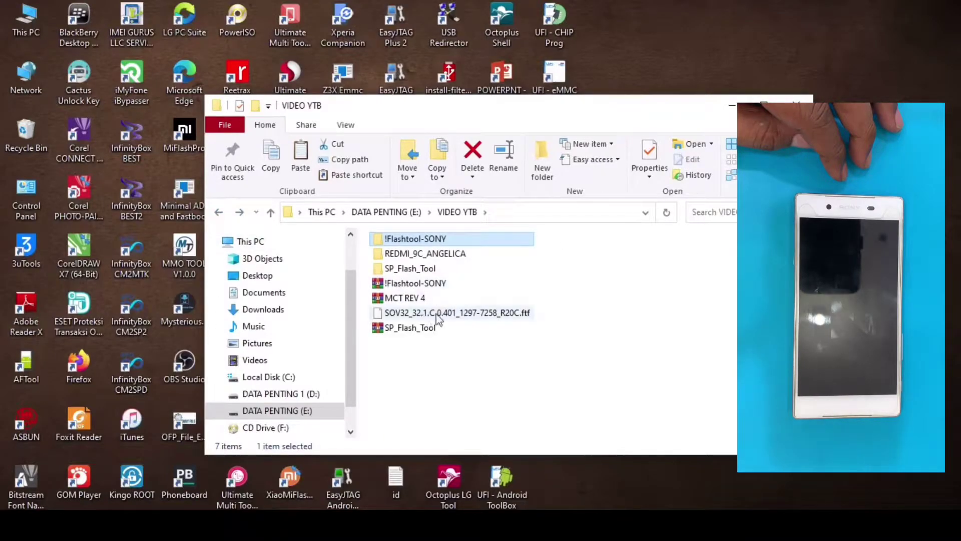
pyautogui.rightClick(437, 313)
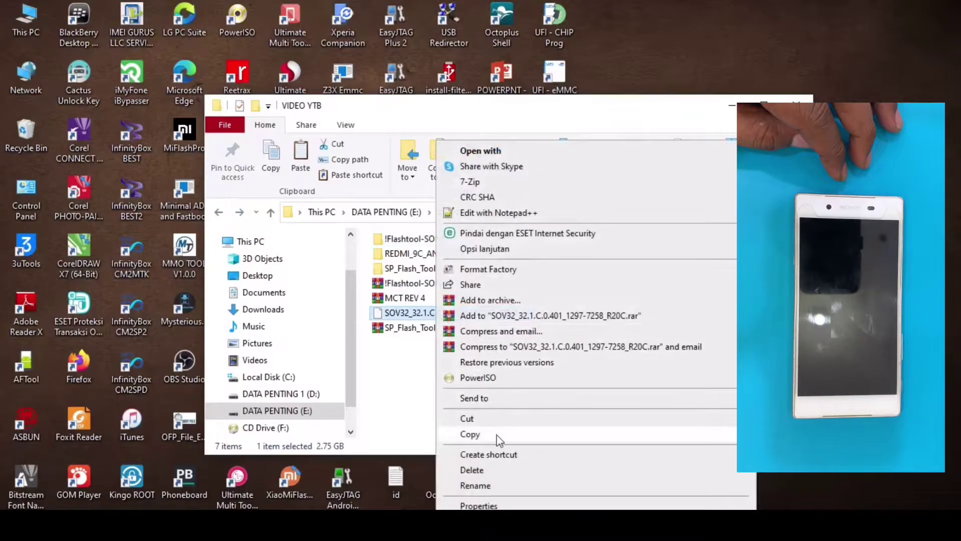
pyautogui.click(471, 435)
pyautogui.doubleClick(423, 240)
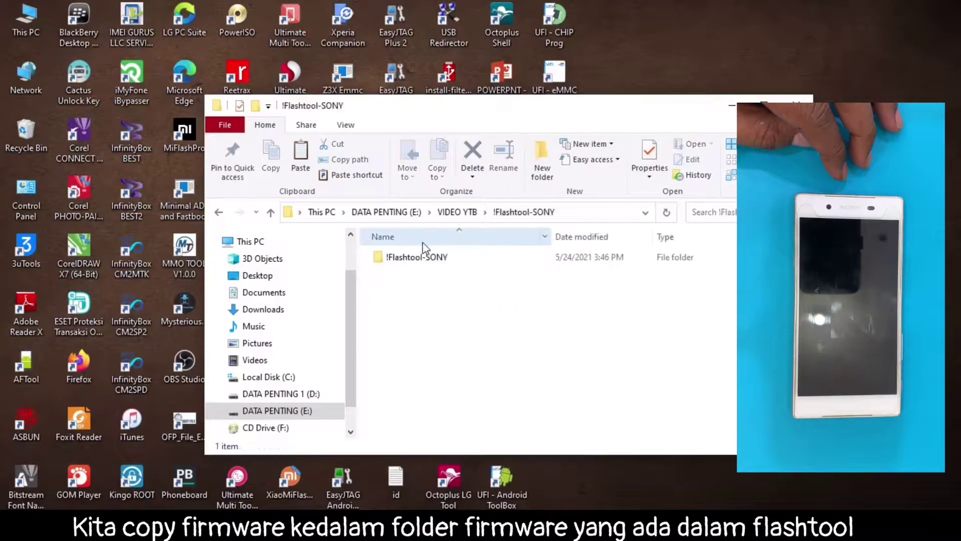
pyautogui.doubleClick(415, 257)
pyautogui.doubleClick(415, 301)
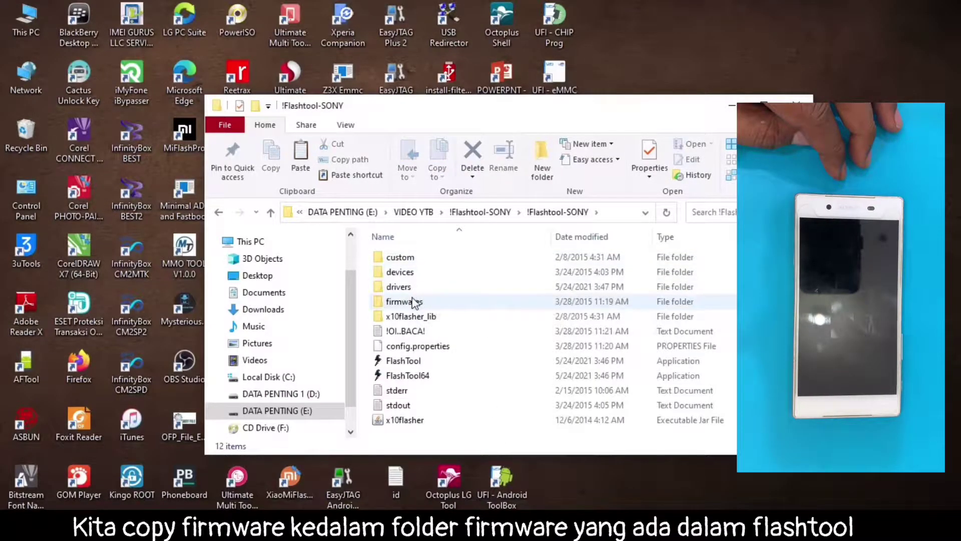
pyautogui.rightClick(426, 291)
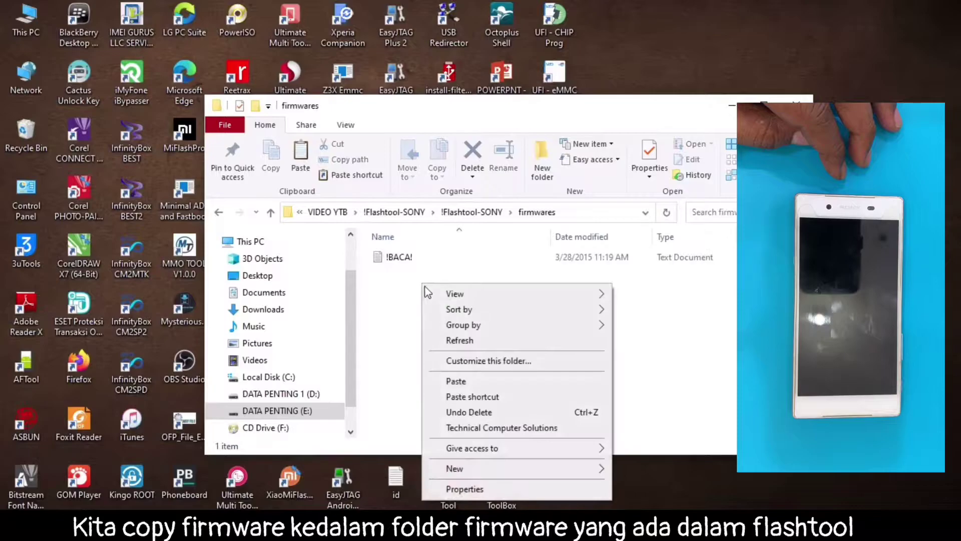
pyautogui.click(465, 382)
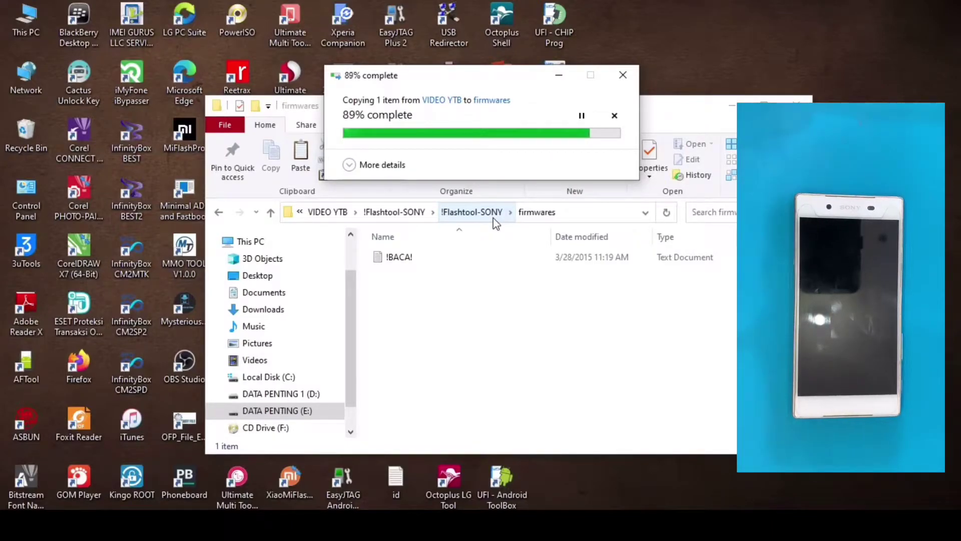
pyautogui.moveTo(658, 116); pyautogui.dragTo(495, 111)
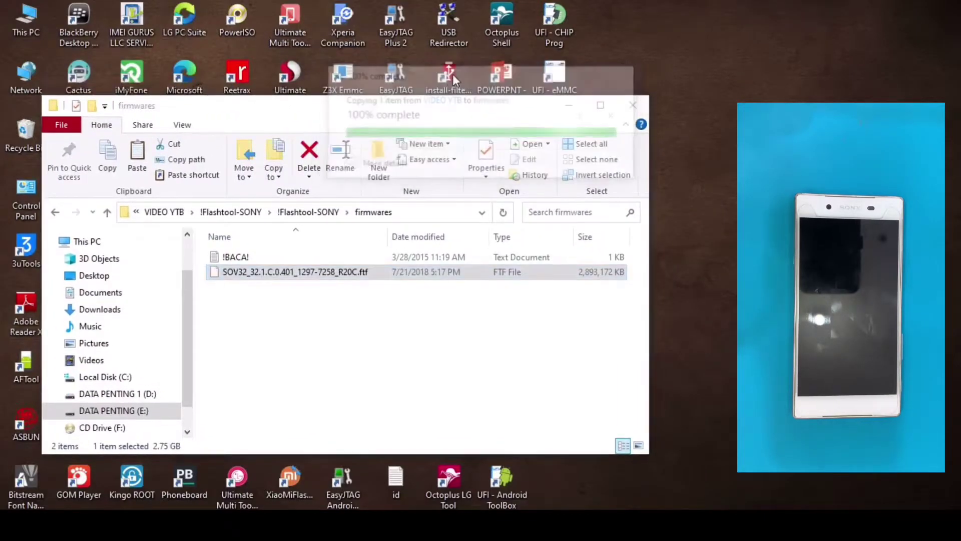
pyautogui.click(392, 331)
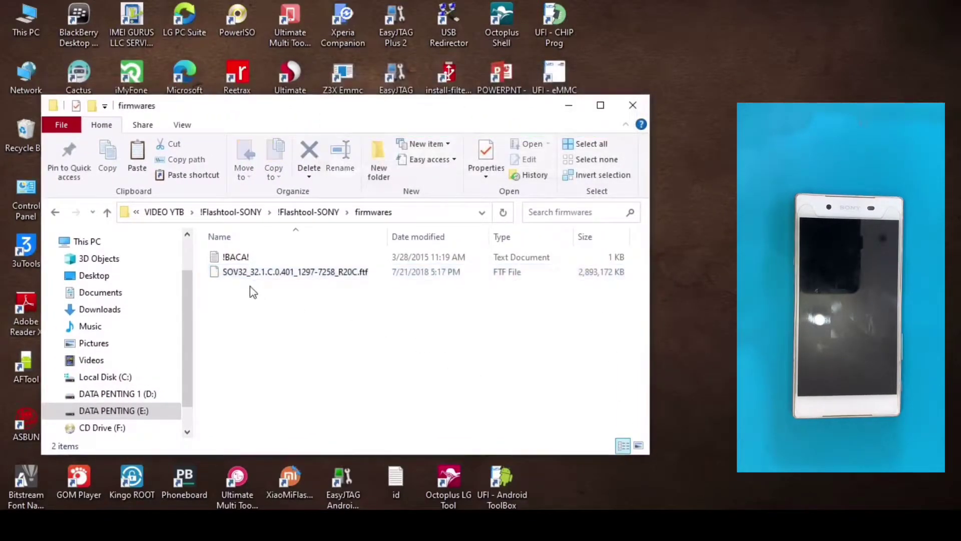
# Run FlashTool64 as administrator from the inner !Flashtool-SONY folder.
pyautogui.click(54, 214)
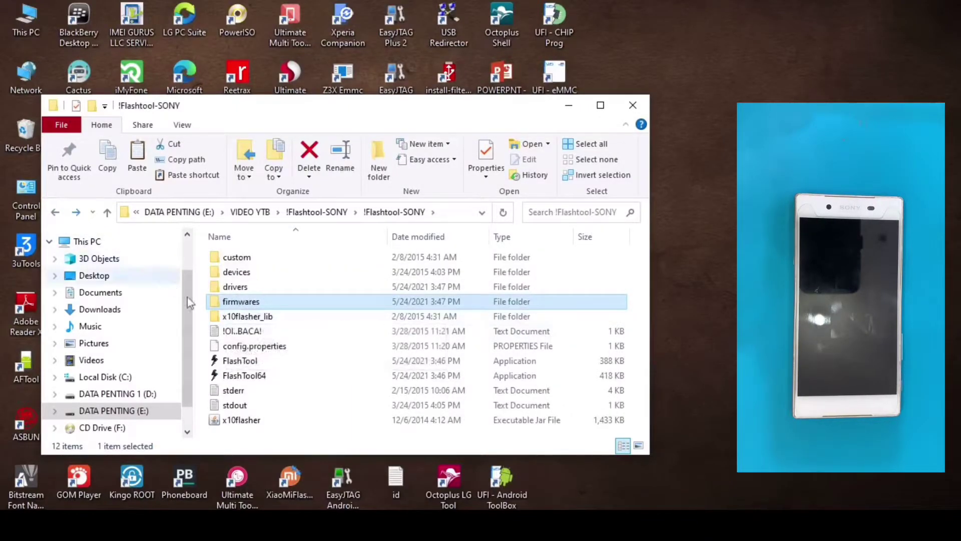
pyautogui.click(247, 377)
pyautogui.click(239, 361)
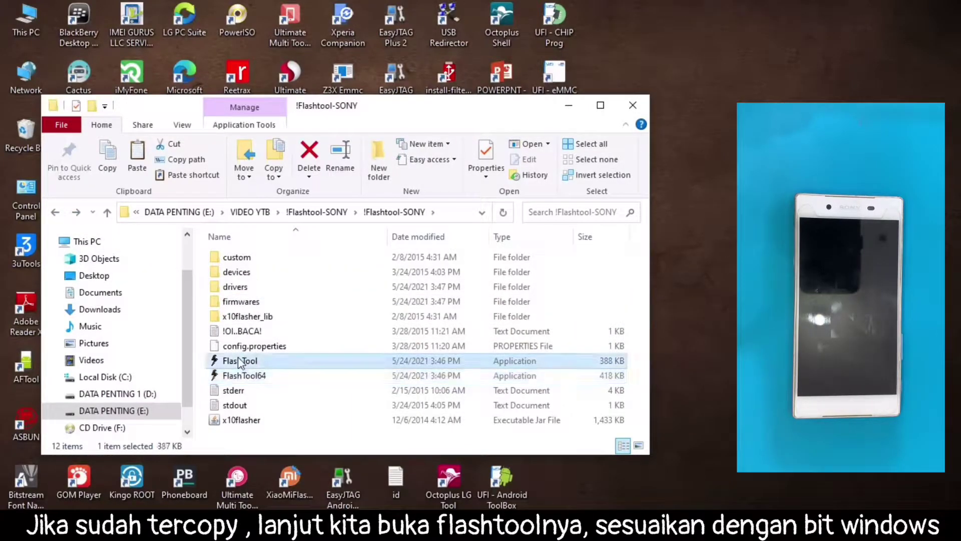
pyautogui.click(246, 375)
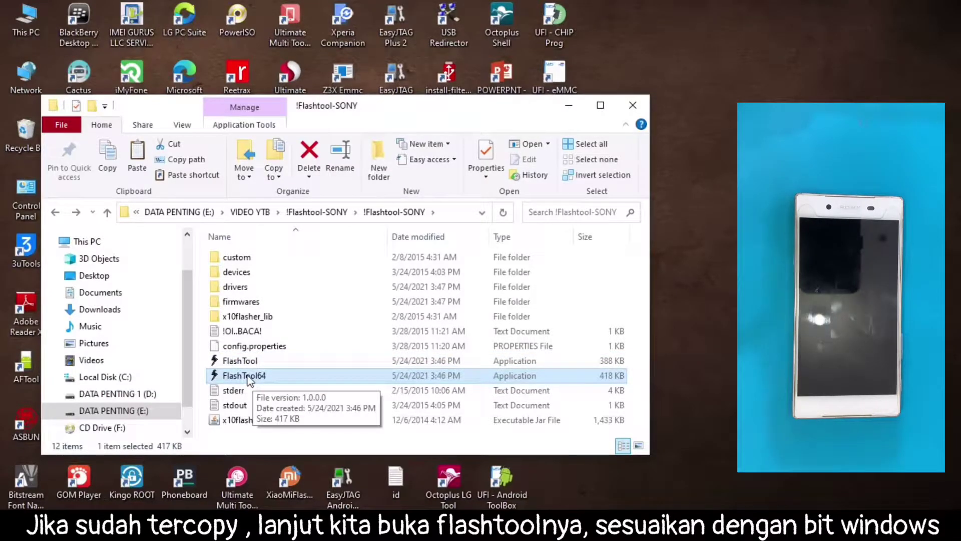
pyautogui.rightClick(249, 382)
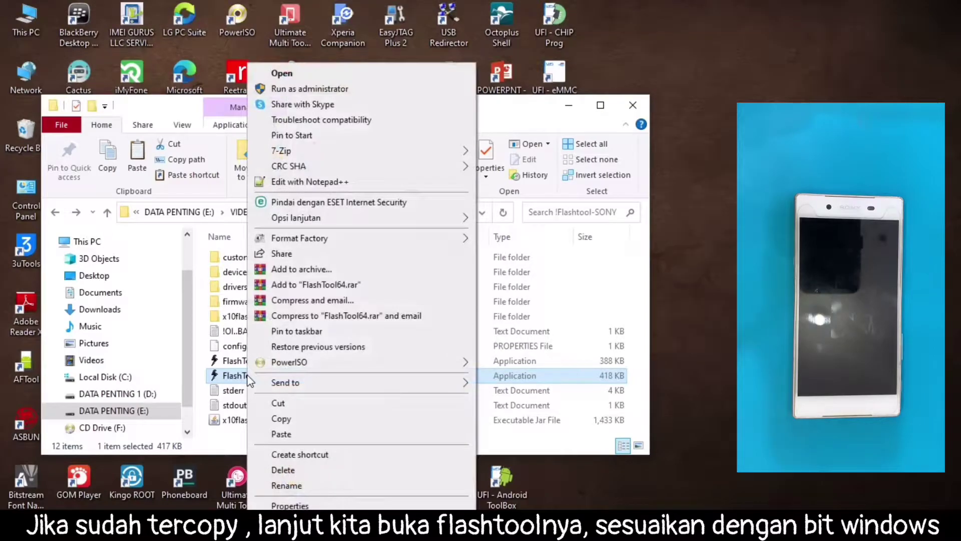
pyautogui.click(288, 91)
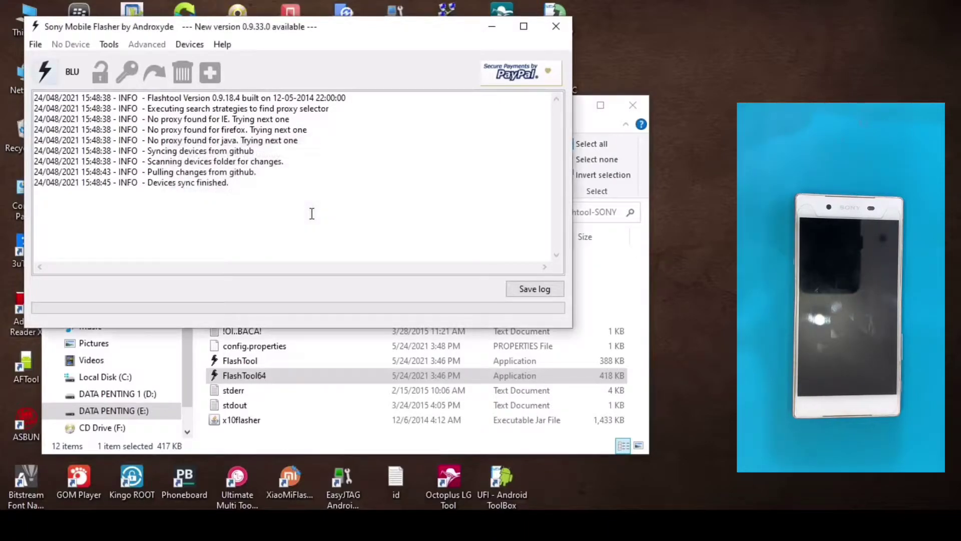
# Start a flash in Flashmode and select the SOV32 firmware version 32.1.C.0.401 with KDDI JP branding.
pyautogui.click(46, 76)
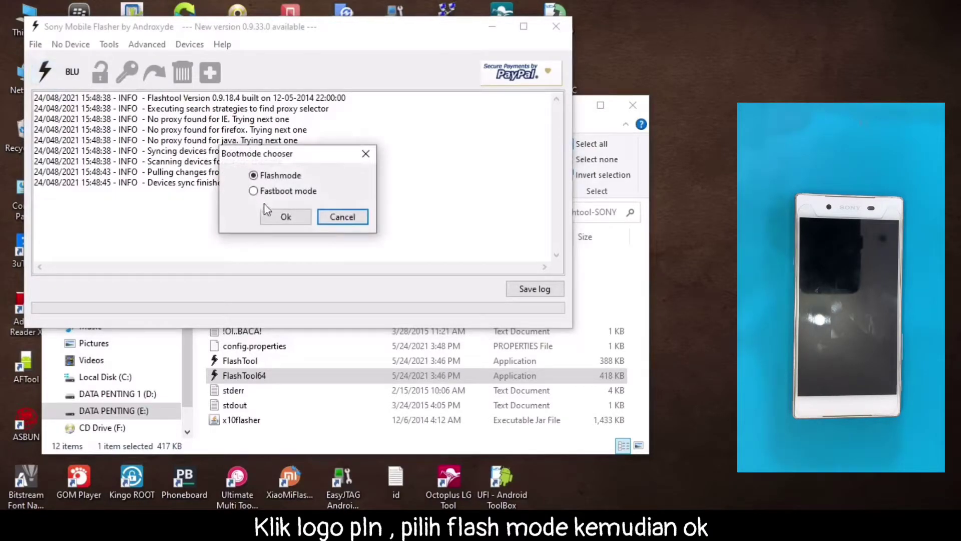
pyautogui.click(254, 176)
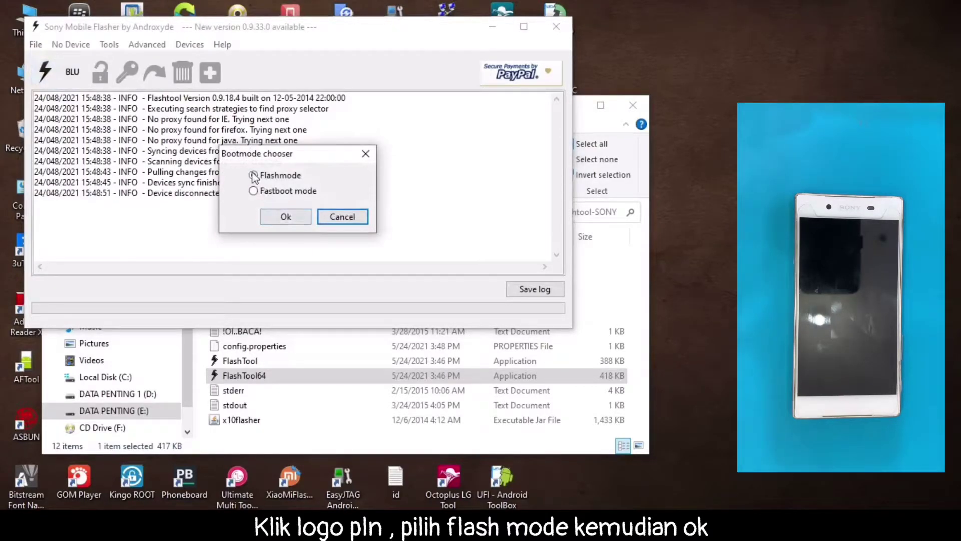
pyautogui.click(286, 216)
pyautogui.click(100, 150)
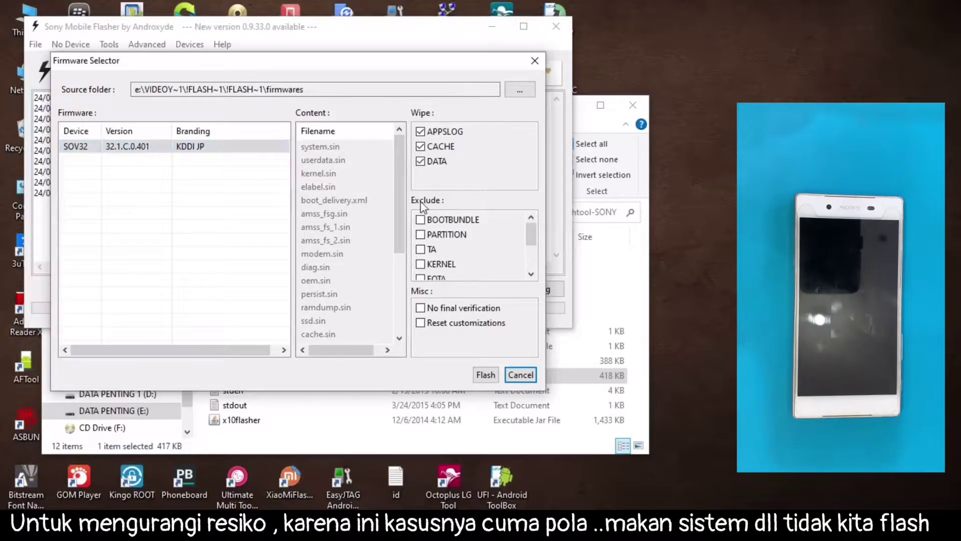
# Exclude BOOTBUNDLE, PARTITION, TA, KERNEL and FOTA from the firmware flash.
pyautogui.click(421, 220)
pyautogui.click(421, 234)
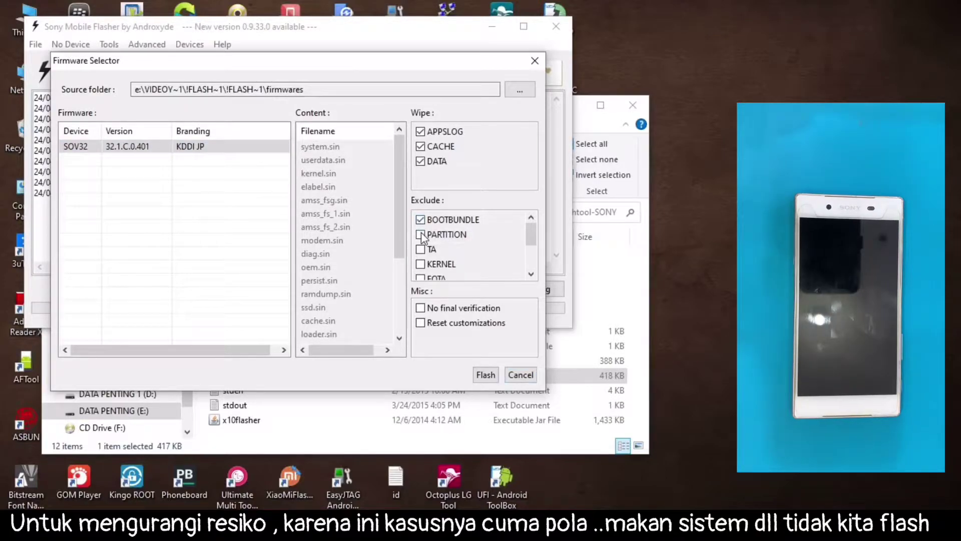
pyautogui.click(421, 248)
pyautogui.click(420, 263)
pyautogui.click(420, 277)
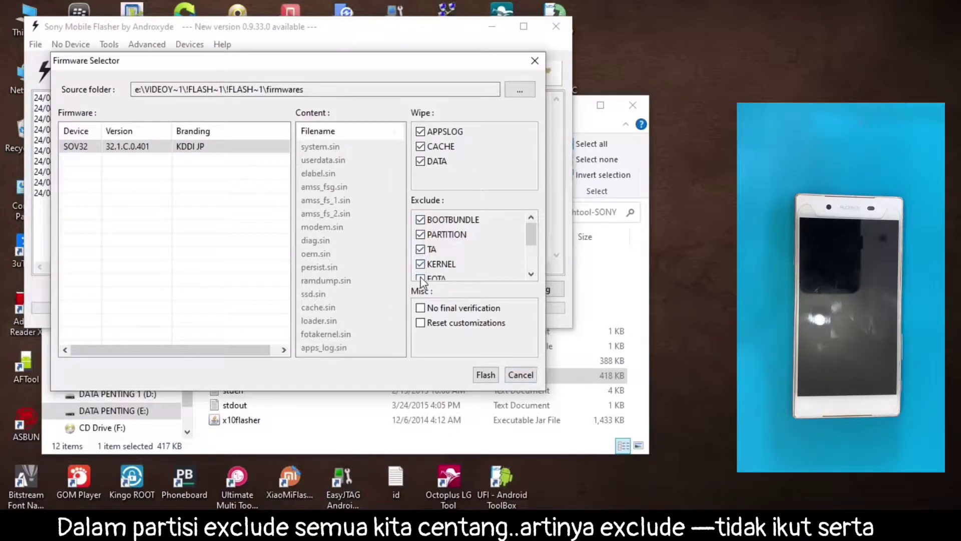
# Exclude BASEBAND, UNKNOWN, SYSTEM and ELABEL as well, and start flashing the selected firmware.
pyautogui.click(531, 275)
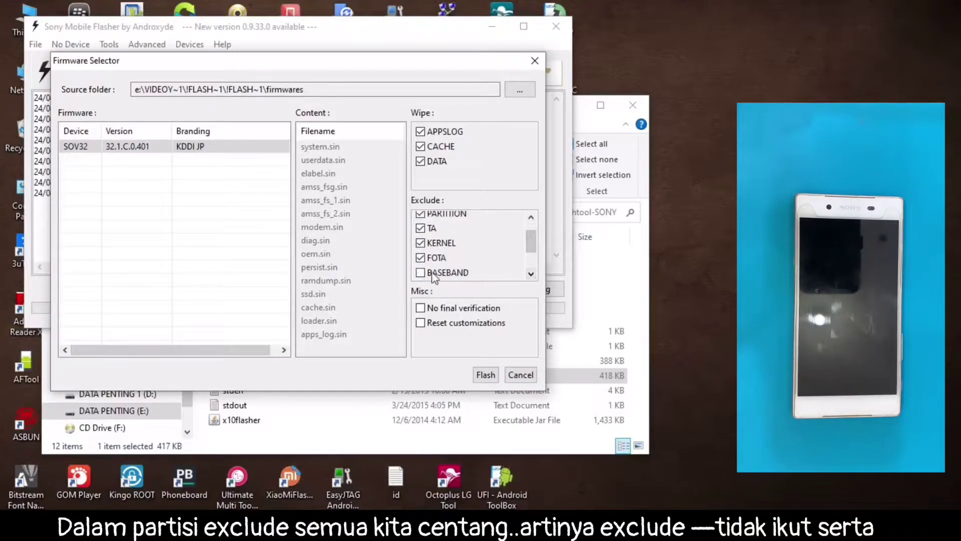
pyautogui.click(434, 274)
pyautogui.click(531, 274)
pyautogui.click(434, 273)
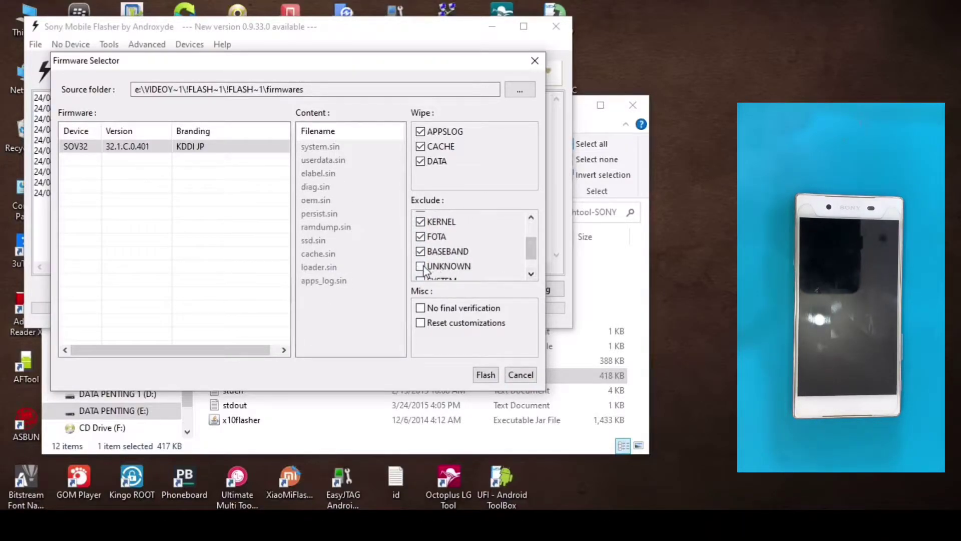
pyautogui.click(531, 275)
pyautogui.click(531, 274)
pyautogui.click(420, 261)
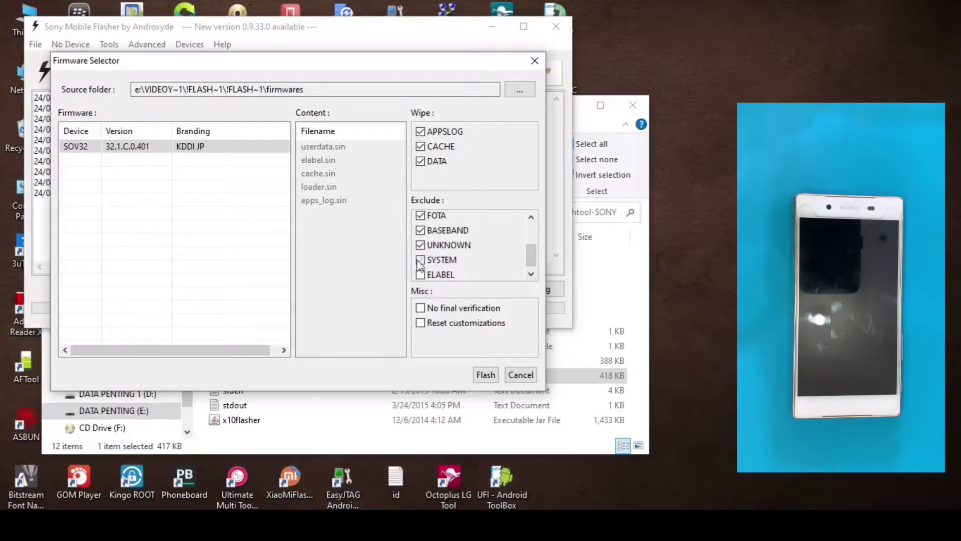
pyautogui.click(424, 276)
pyautogui.click(531, 274)
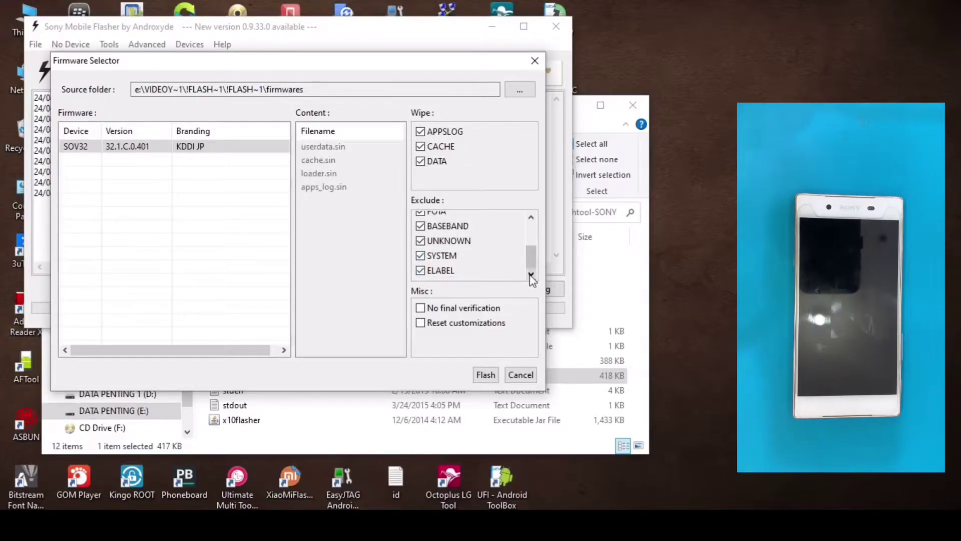
pyautogui.scroll(2, 481, 245)
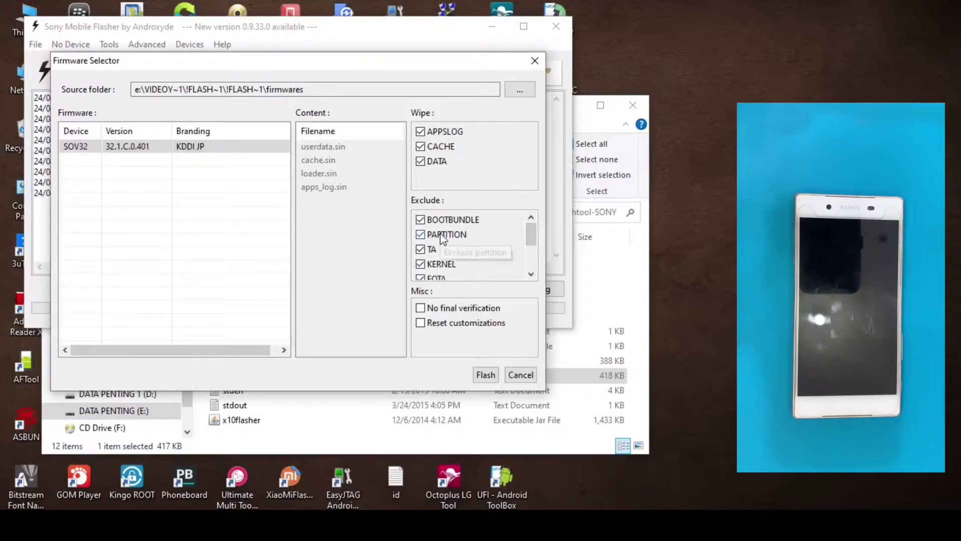
pyautogui.click(485, 375)
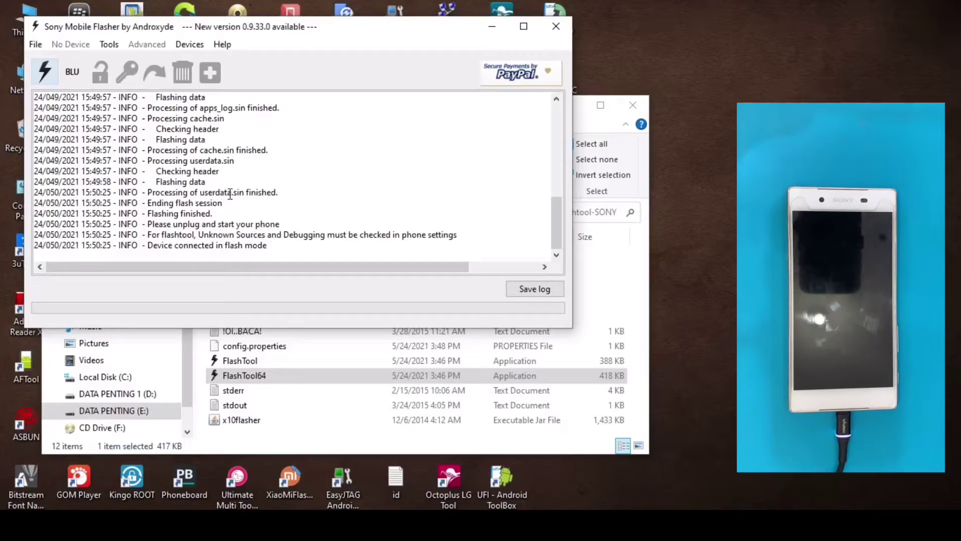
# Check the last entries of the flash log, from the userdata.sin processing onward, for the outcome of the flash.
pyautogui.moveTo(223, 210); pyautogui.dragTo(144, 213)
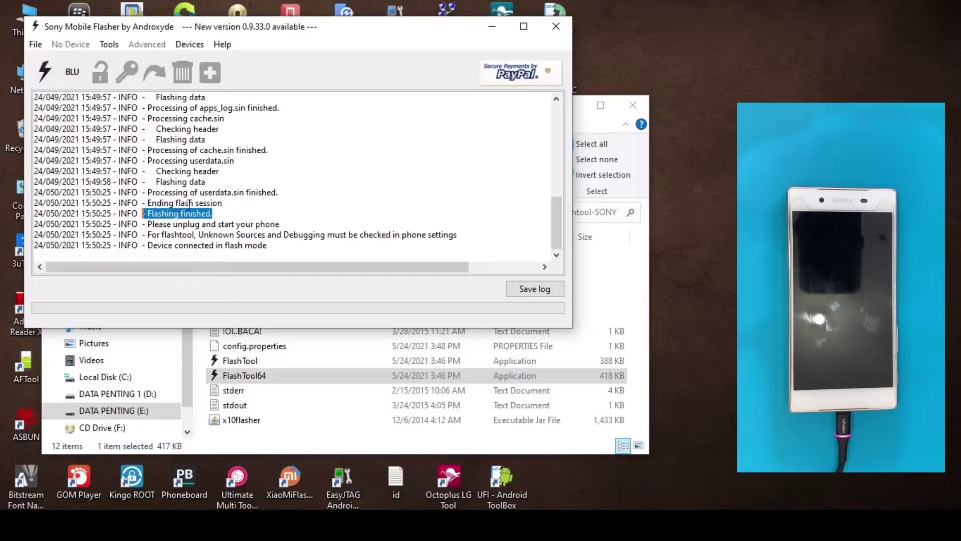
pyautogui.moveTo(149, 194); pyautogui.dragTo(283, 244)
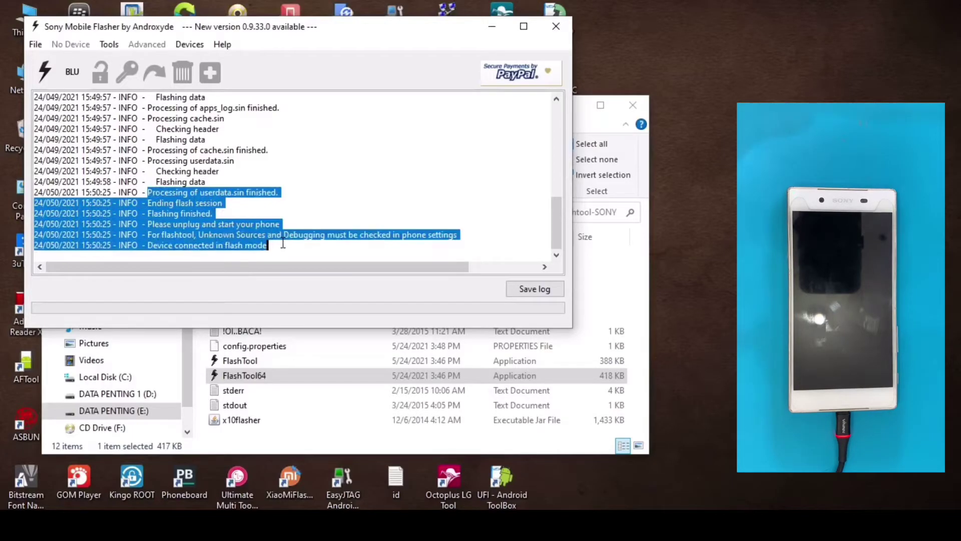
pyautogui.click(329, 203)
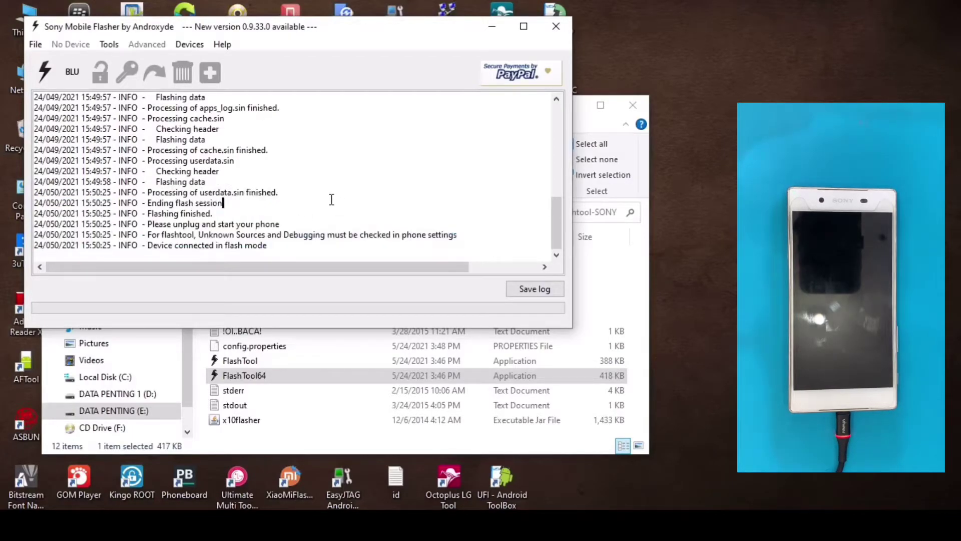